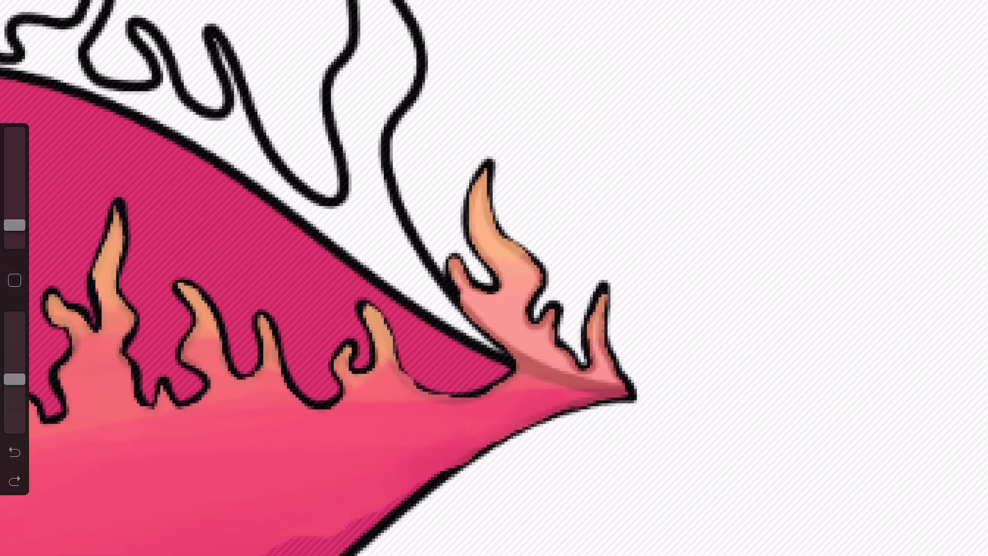
scroll(494, 361, "down", 5)
scroll(494, 412, "up", 5)
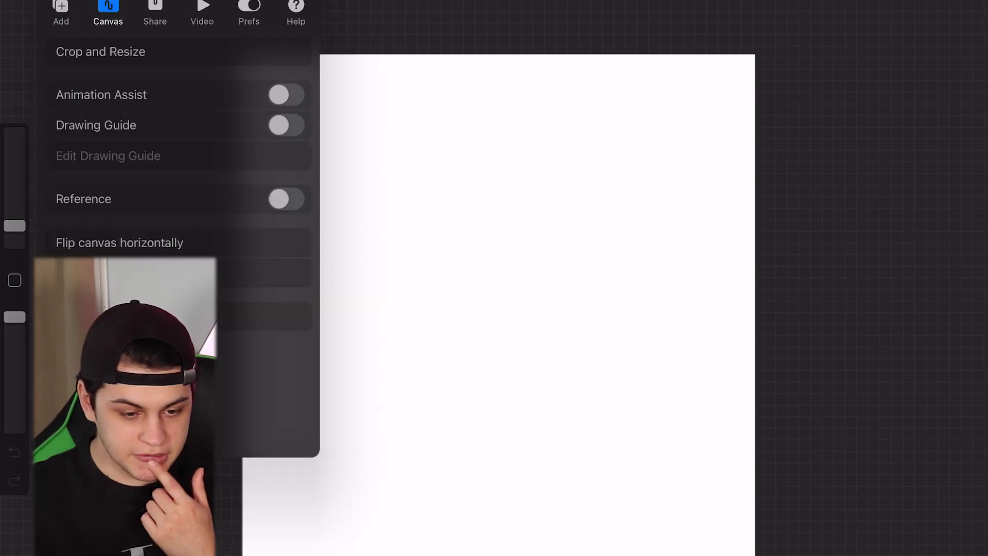
Step: Turn on Procreate's live Face reference preview and bring up Colours to paint the heart
left_click(286, 198)
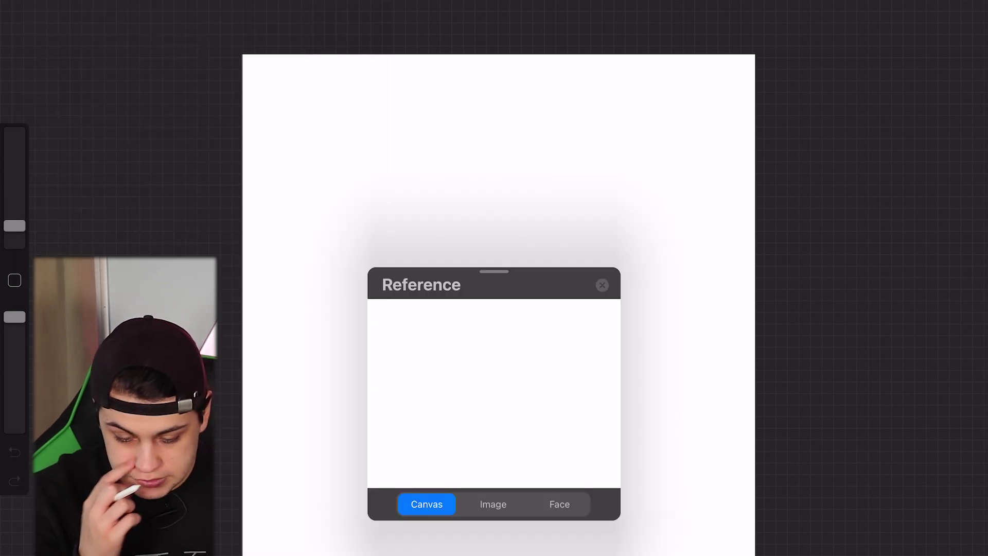
left_click(559, 504)
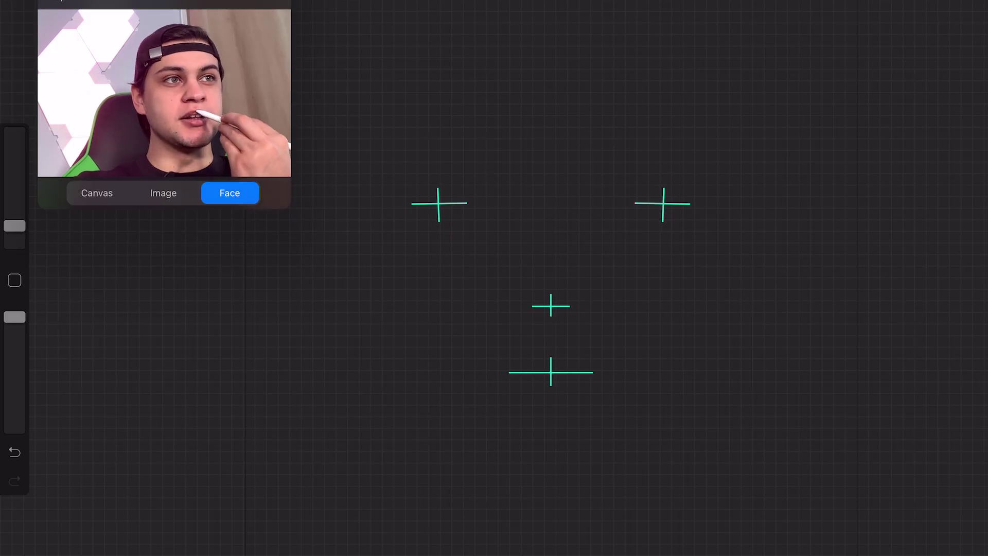
key("c")
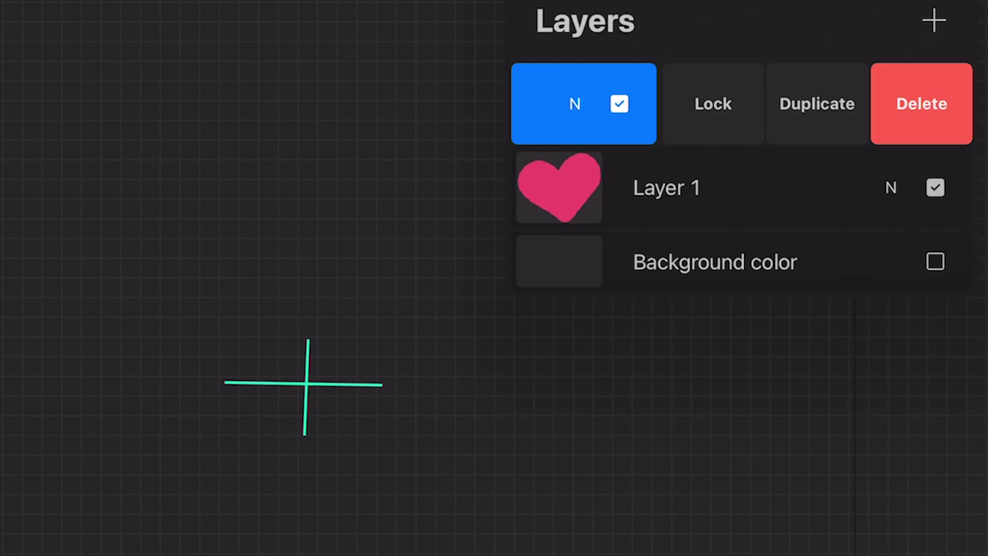
Step: Duplicate the heart layer twice, pick another heart layer, and ColorDrop a new fill onto the right heart
left_click(816, 103)
left_click_drag(771, 104, 592, 103)
left_click(838, 105)
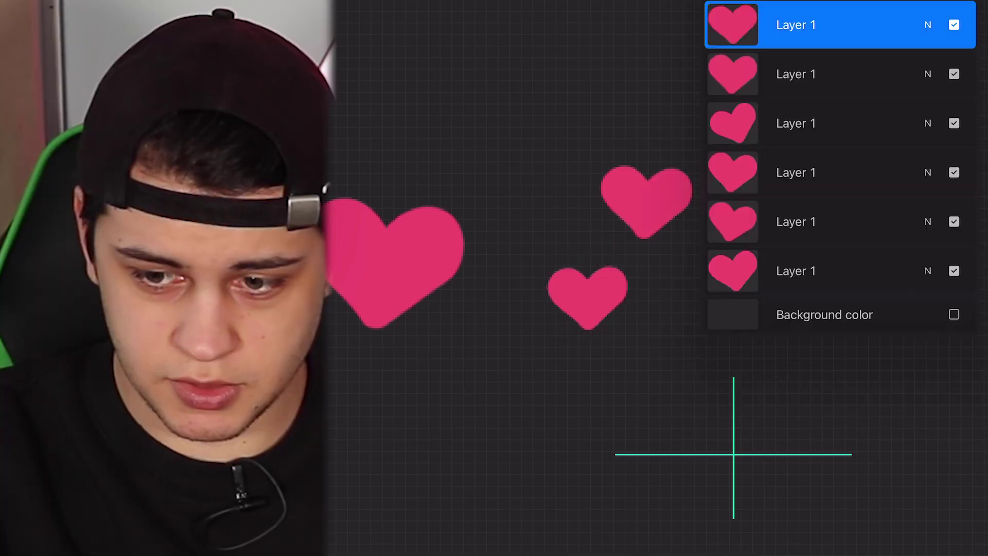
left_click(792, 73)
left_click(792, 123)
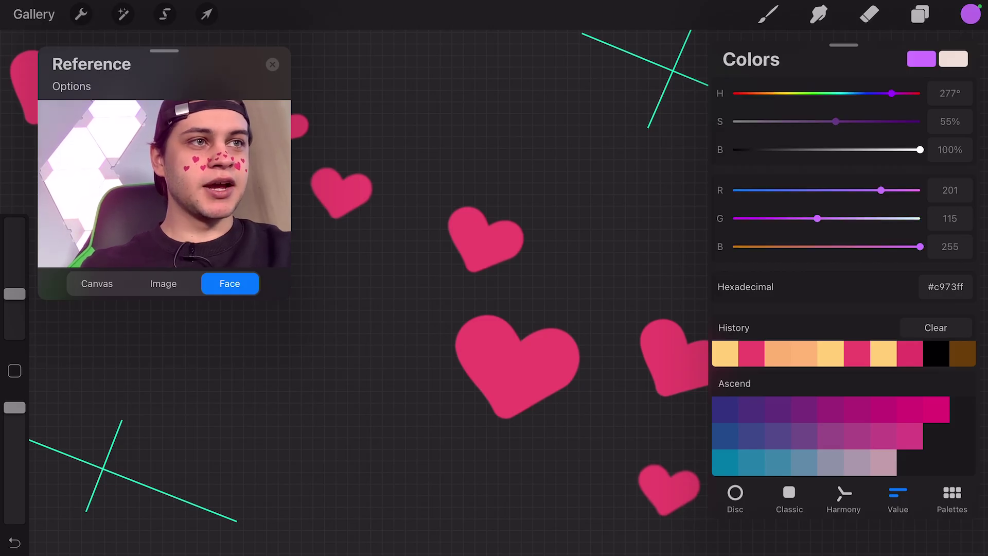
left_click_drag(969, 14, 676, 360)
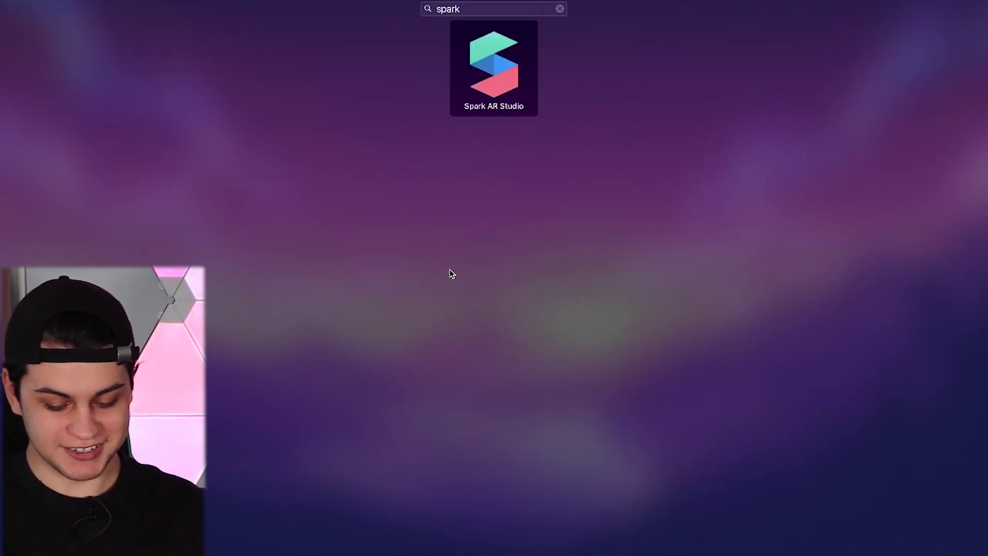
Step: Launch Spark AR Studio from Launchpad and postpone the update prompt with Remind Me Later
left_click(500, 74)
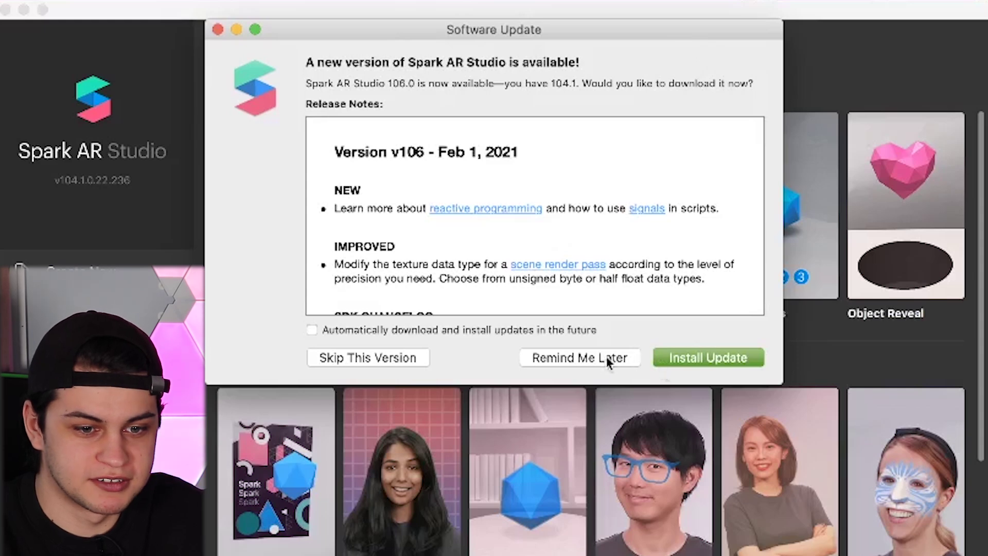
left_click(608, 360)
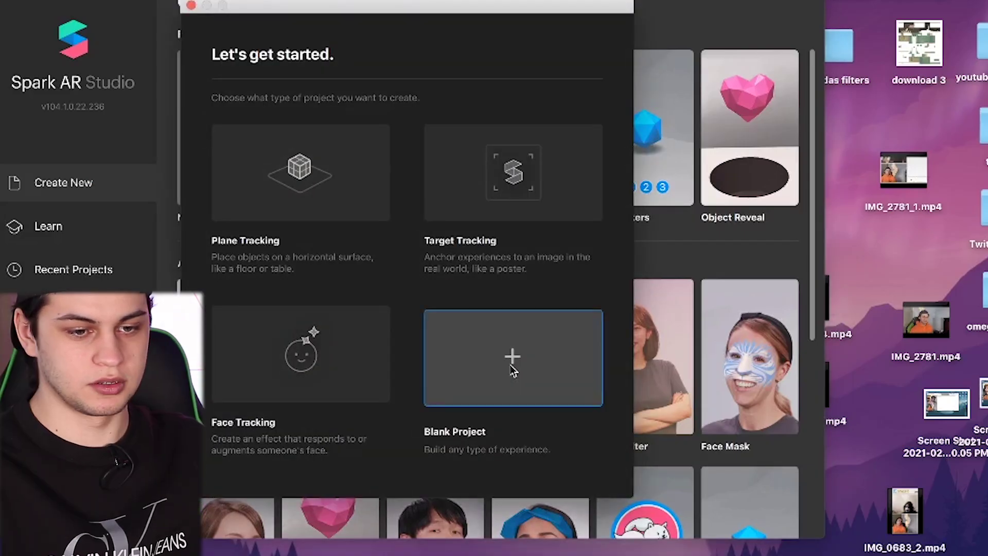
Step: Choose Blank Project in the Let's get started dialog
left_click(512, 369)
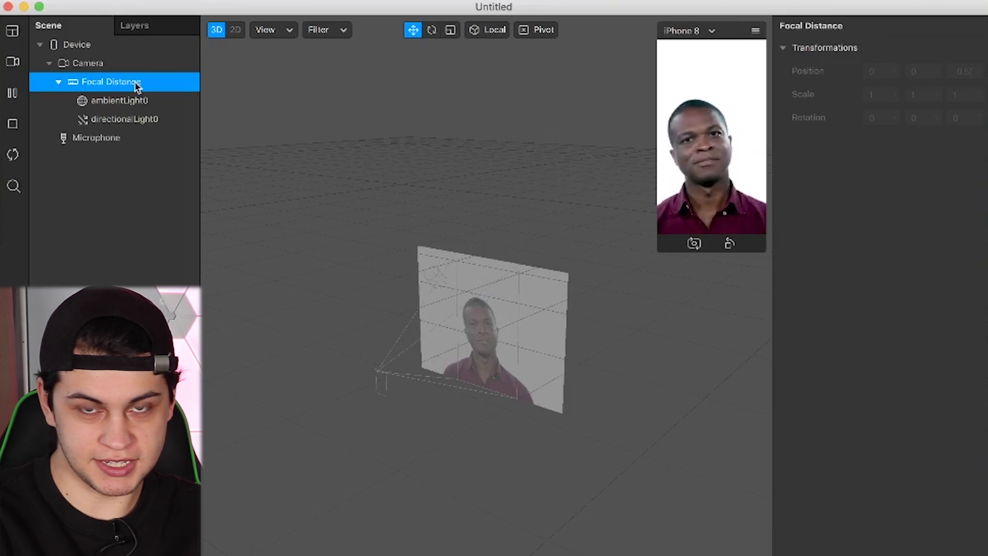
Step: Add a face tracker to the scene from the Focal Distance item
right_click(138, 86)
mouse_move(174, 99)
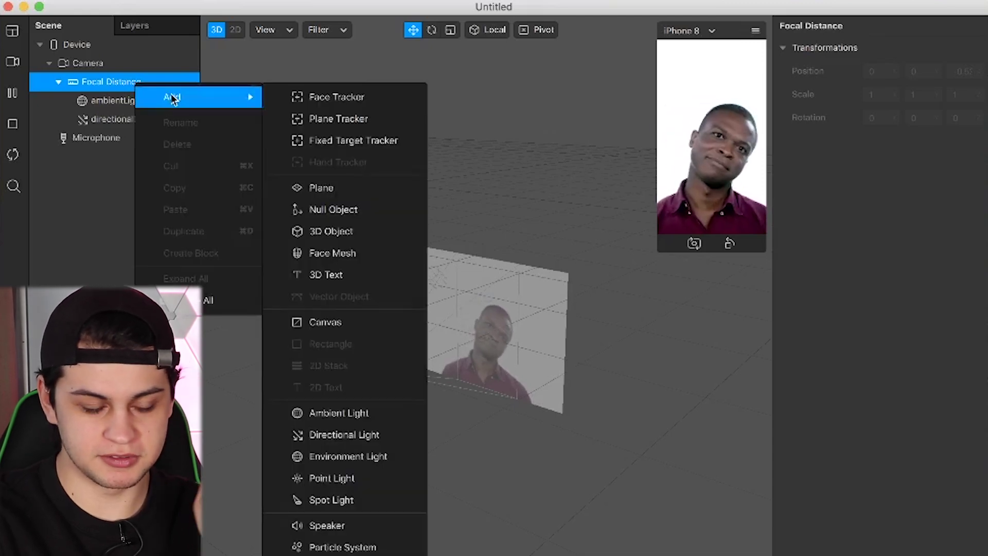
left_click(299, 98)
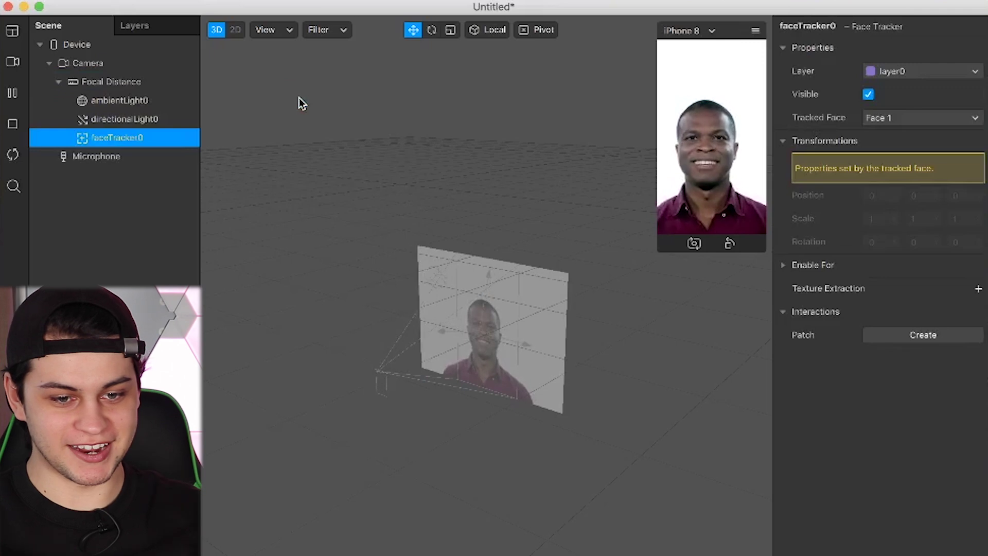
Step: Nest a face mesh under faceTracker0 and switch the preview to another simulated person
right_click(123, 144)
mouse_move(146, 150)
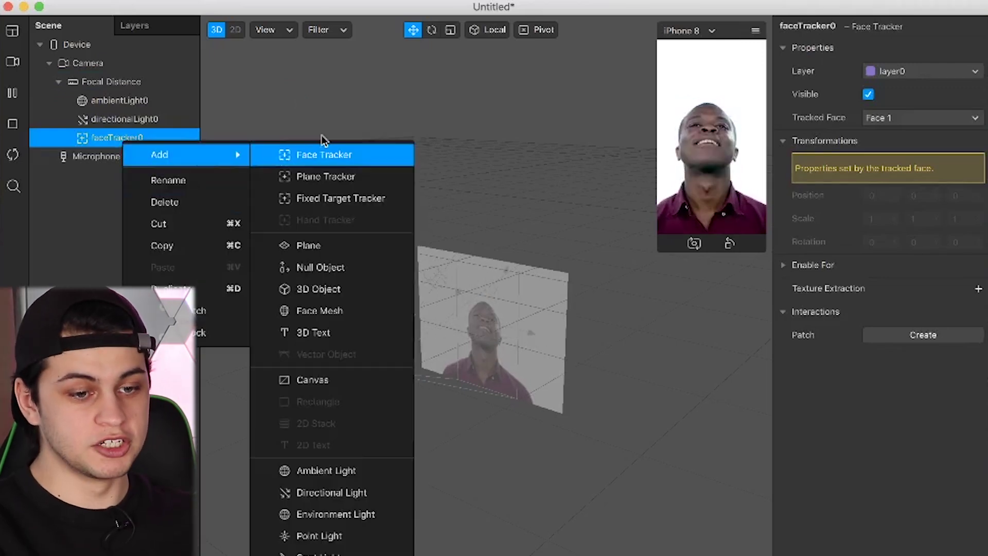
left_click(319, 310)
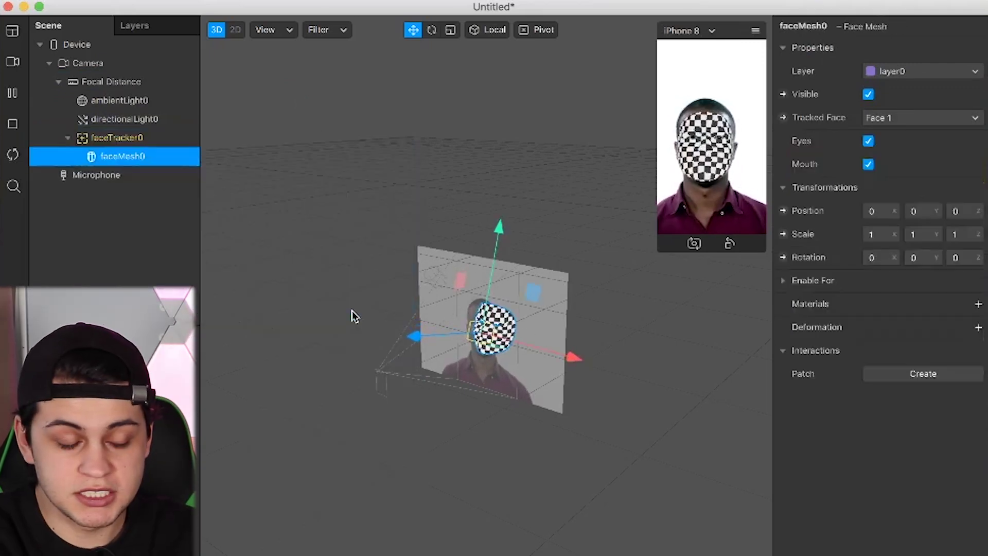
left_click(13, 62)
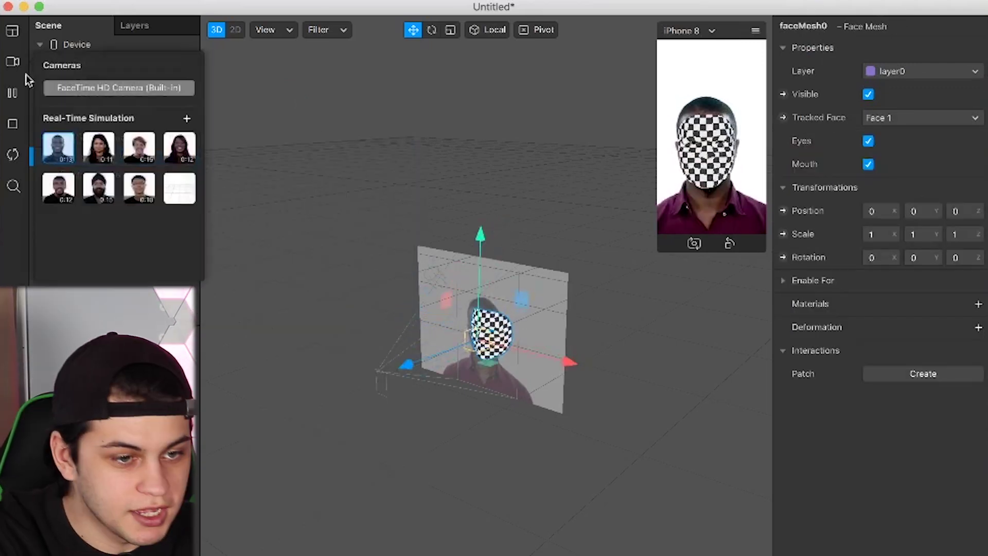
left_click(138, 154)
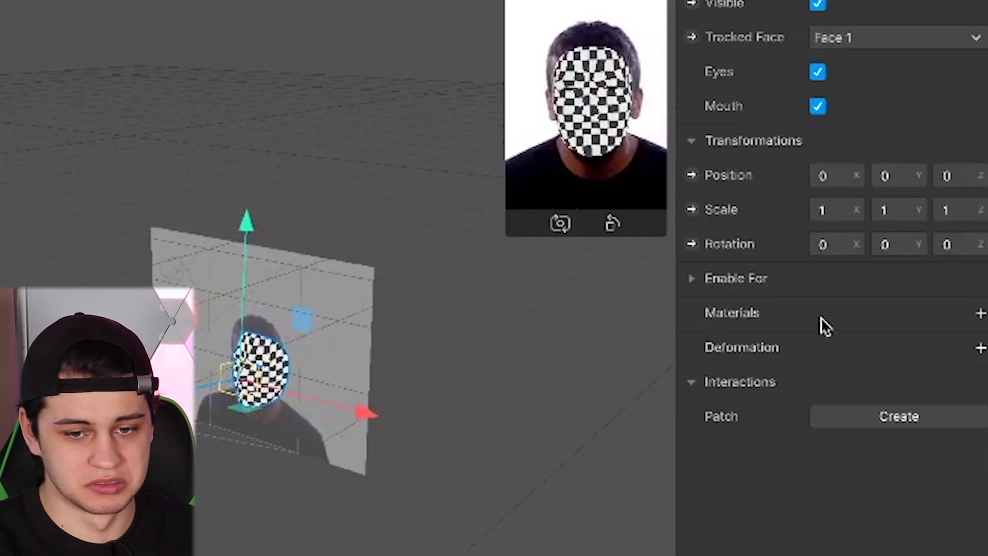
Step: Add a new material named smooth to faceMesh0 and set its shader to Retouching
left_click(977, 303)
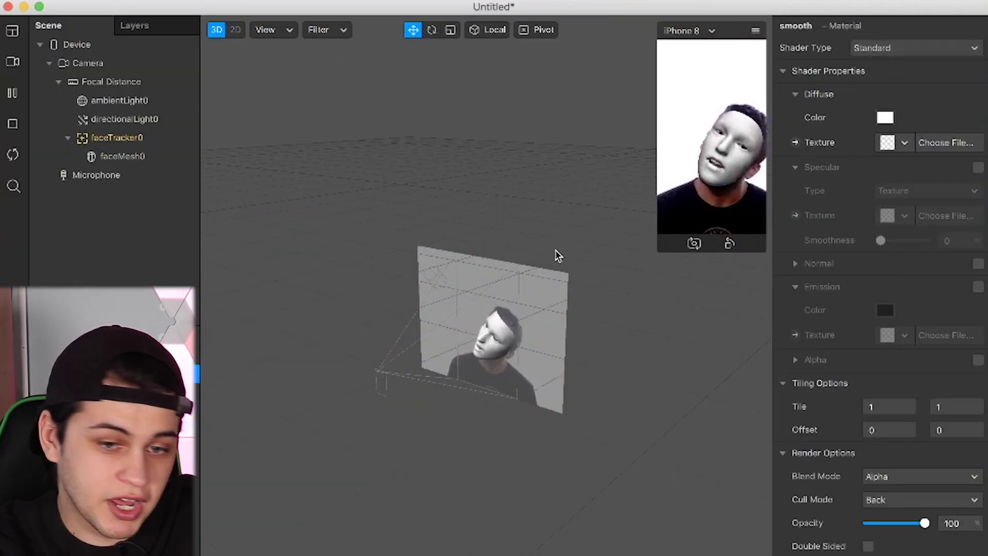
left_click(964, 51)
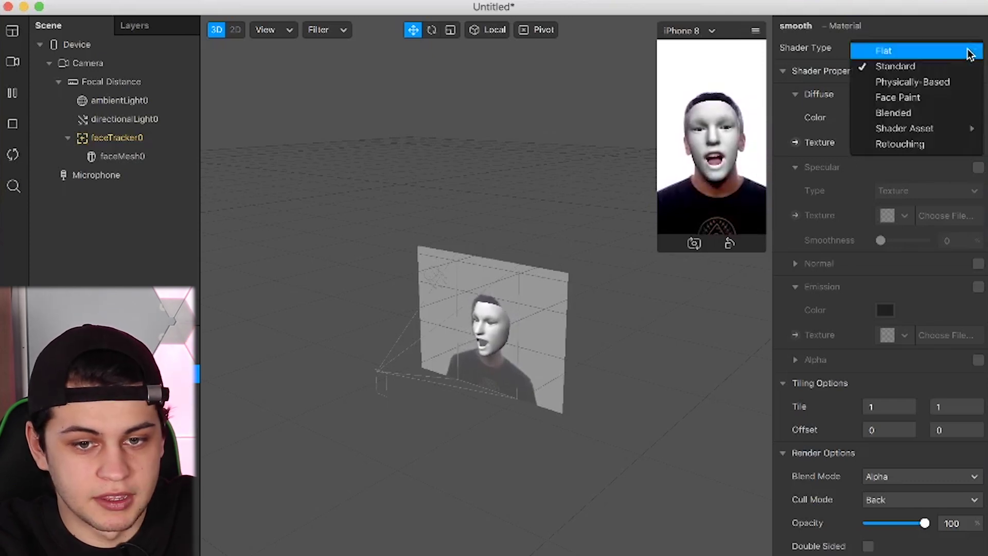
left_click(954, 148)
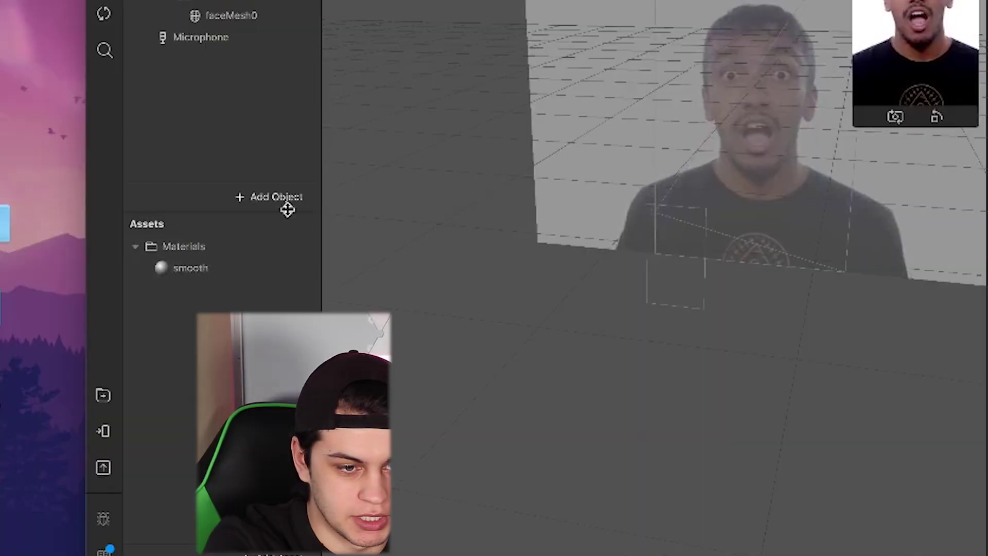
left_click(286, 203)
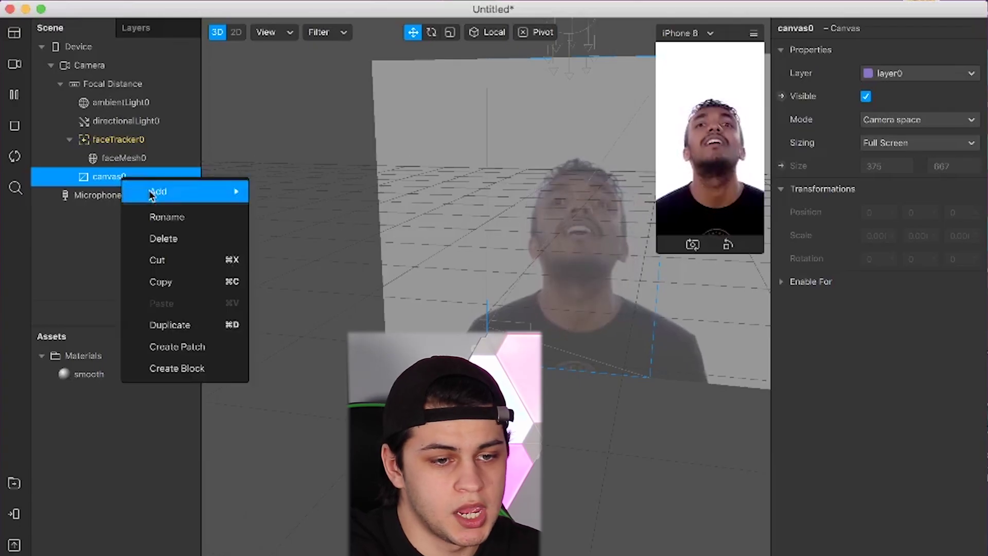
Step: Place a rectangle in canvas0, stretch it to 375 wide, and give it an arrowhead material
mouse_move(216, 191)
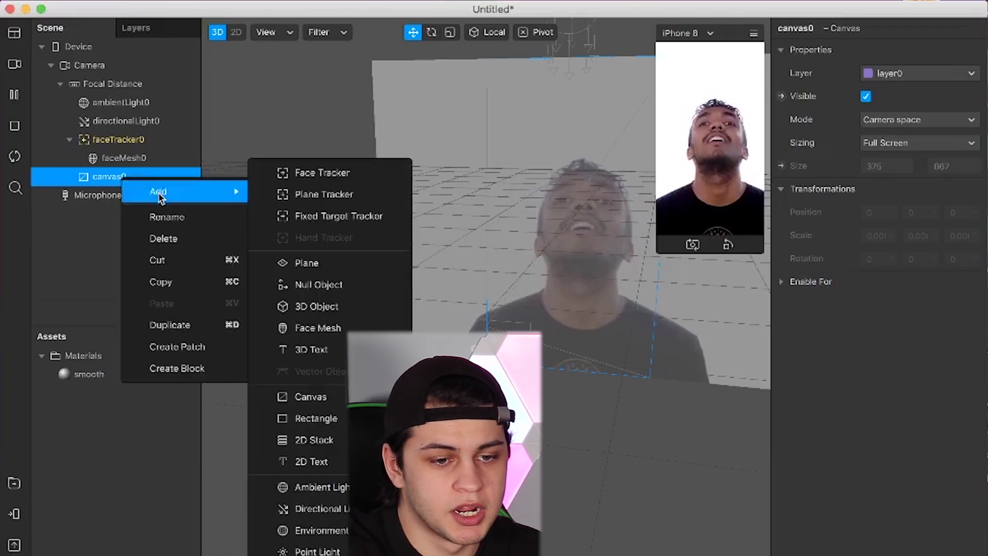
left_click(340, 418)
left_click_drag(533, 97, 525, 226)
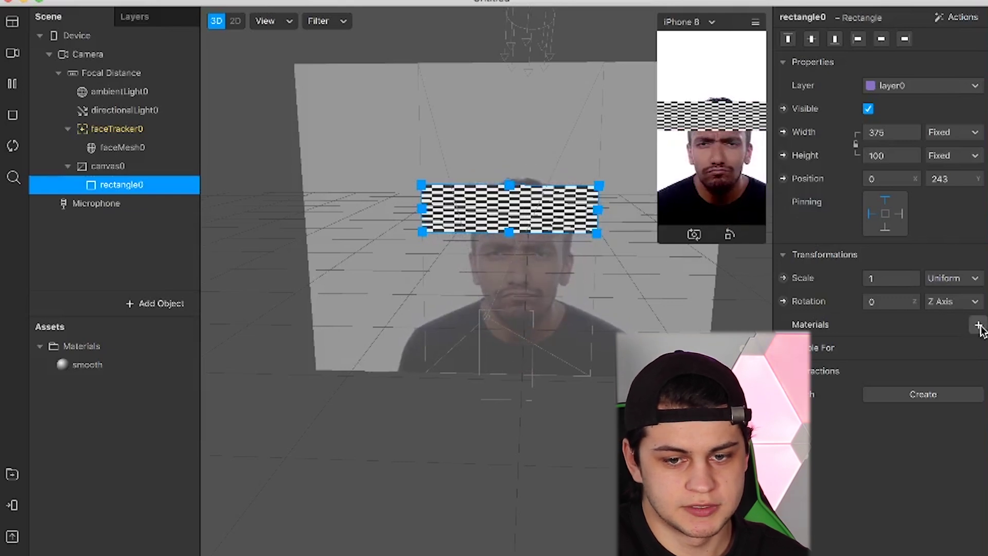
left_click(978, 326)
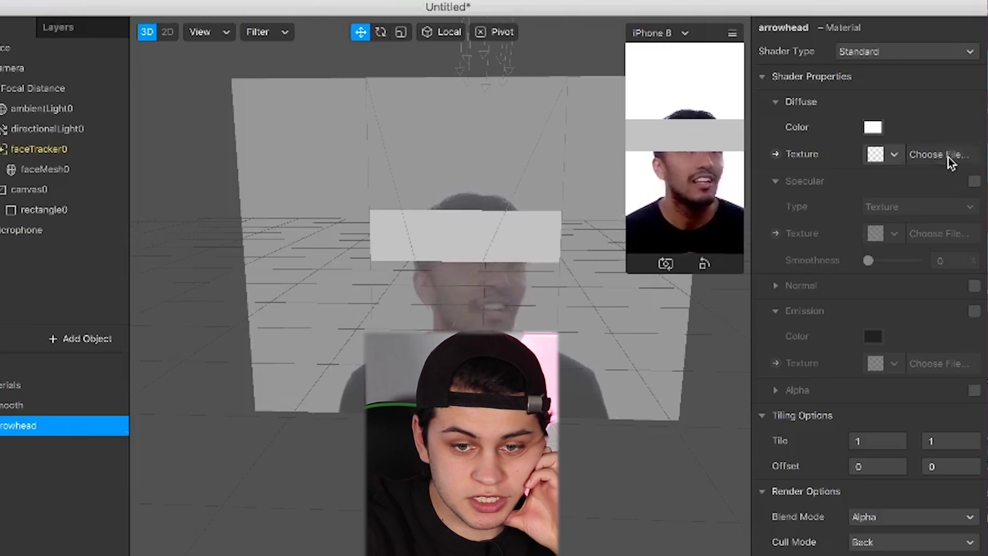
left_click(948, 155)
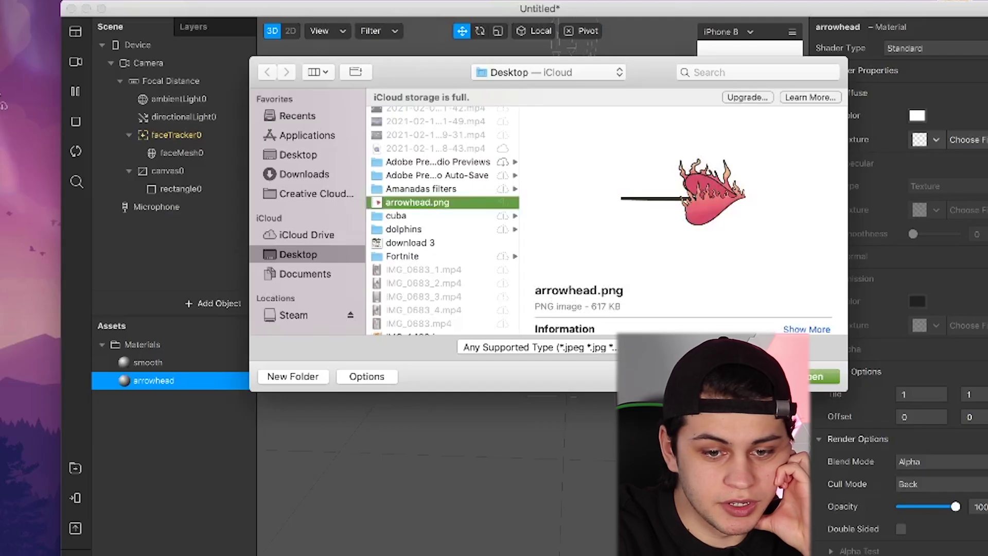
Step: Confirm arrowhead.png as the texture, then select faceMesh1 in the FaceTrackerPreset project
key("Return")
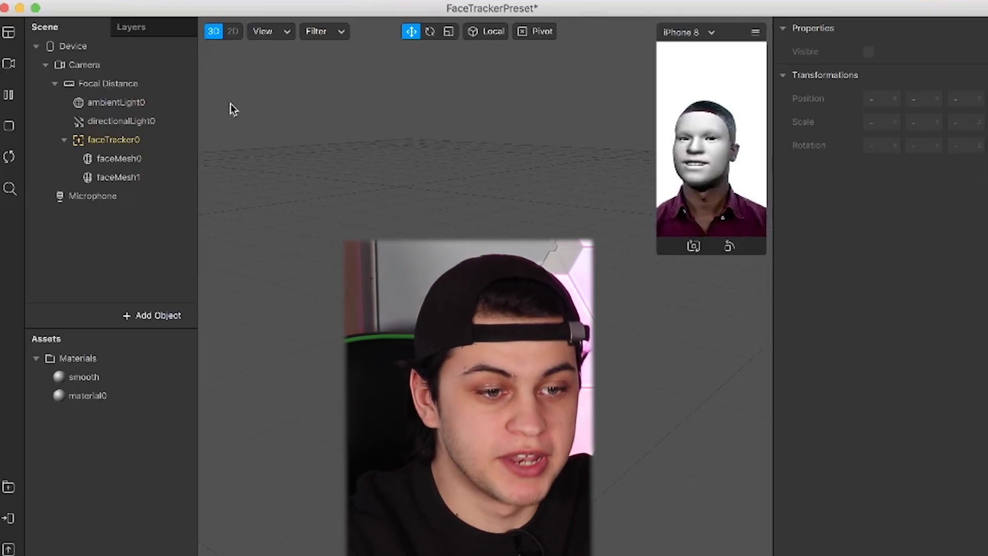
left_click(118, 177)
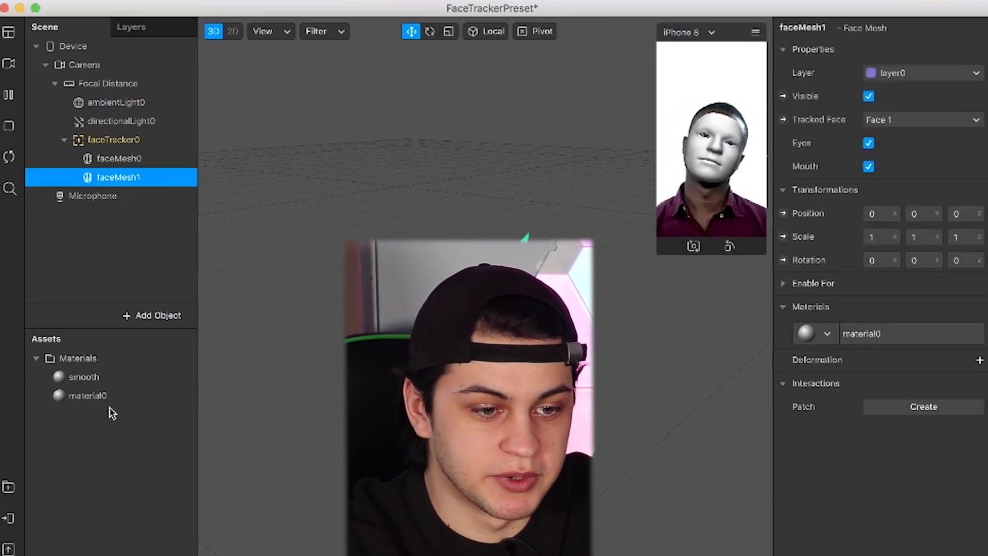
Step: Make material0 Flat with heart freckels.png as its alpha texture, then preview on the live webcam
left_click(98, 395)
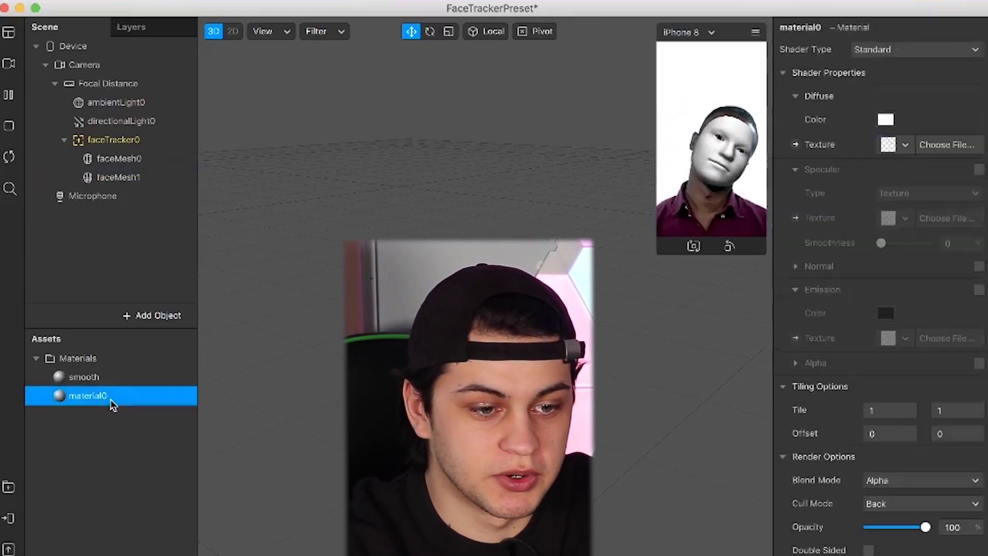
left_click(972, 50)
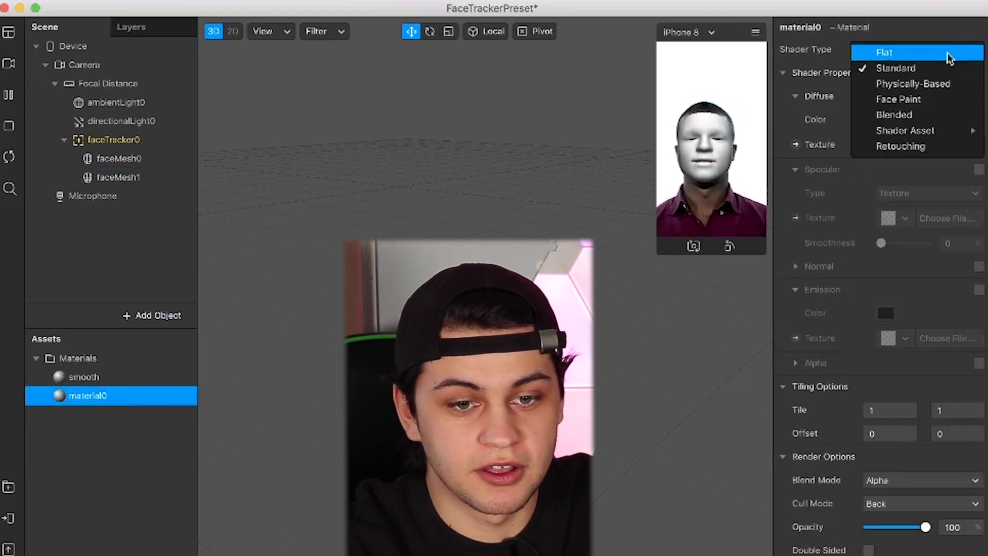
left_click(948, 53)
key("Return")
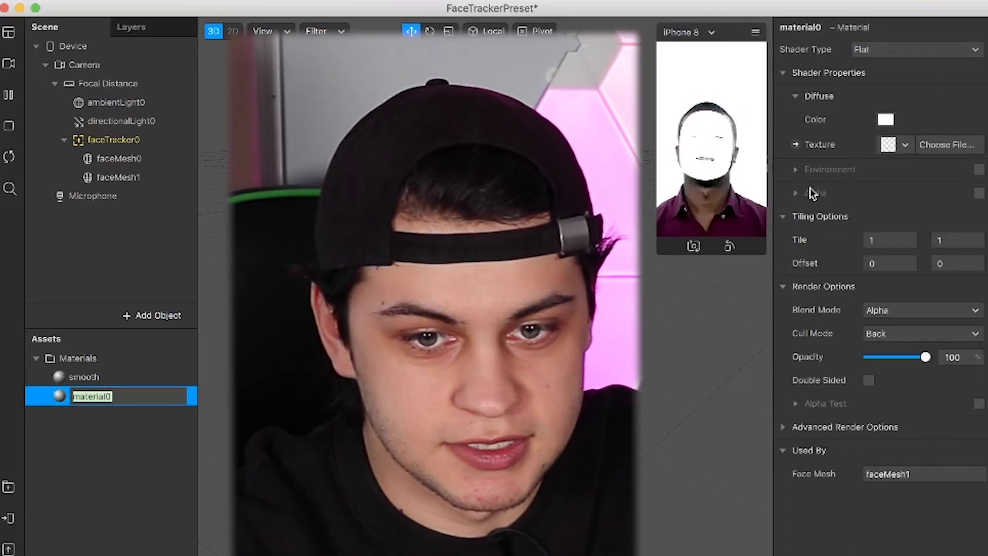
left_click(978, 192)
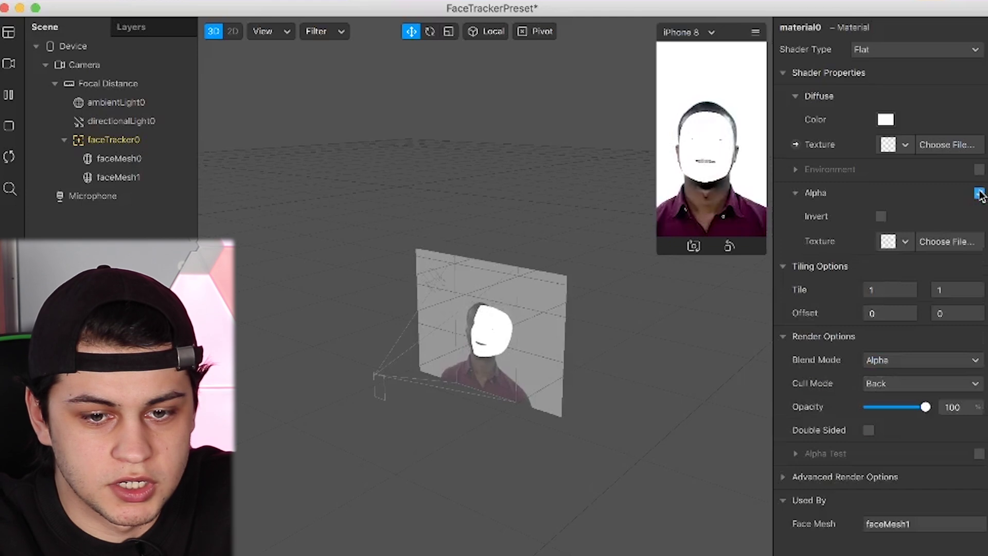
left_click(948, 241)
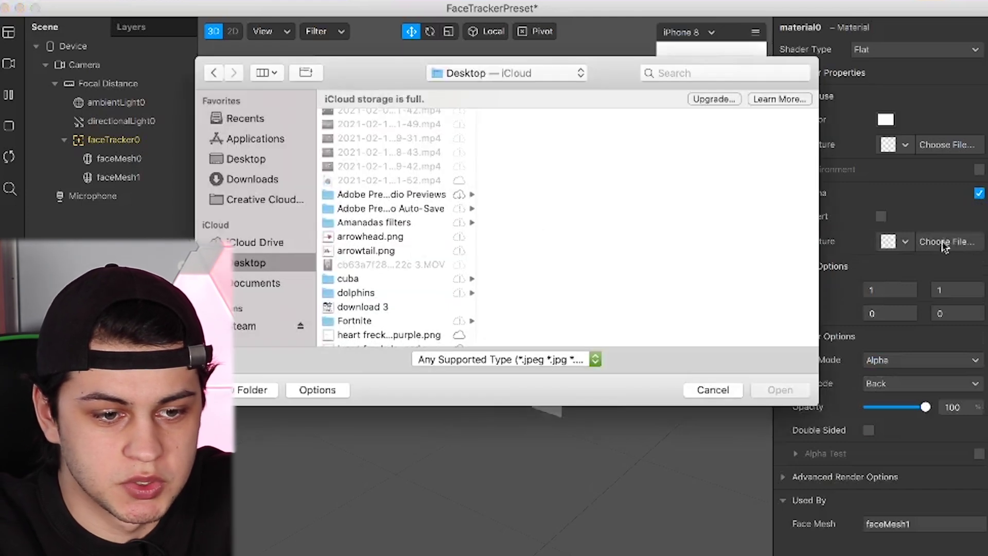
left_click(775, 390)
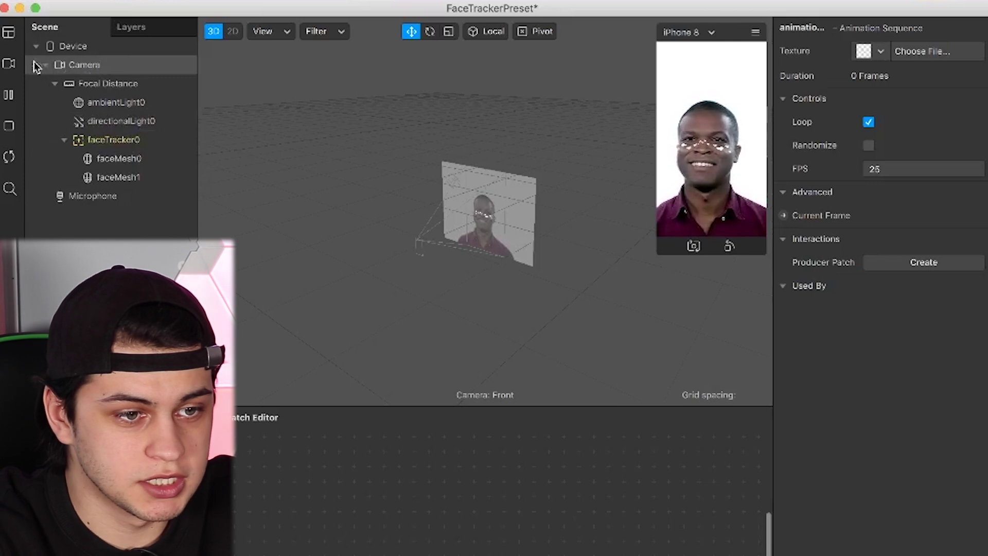
left_click(8, 64)
left_click(70, 90)
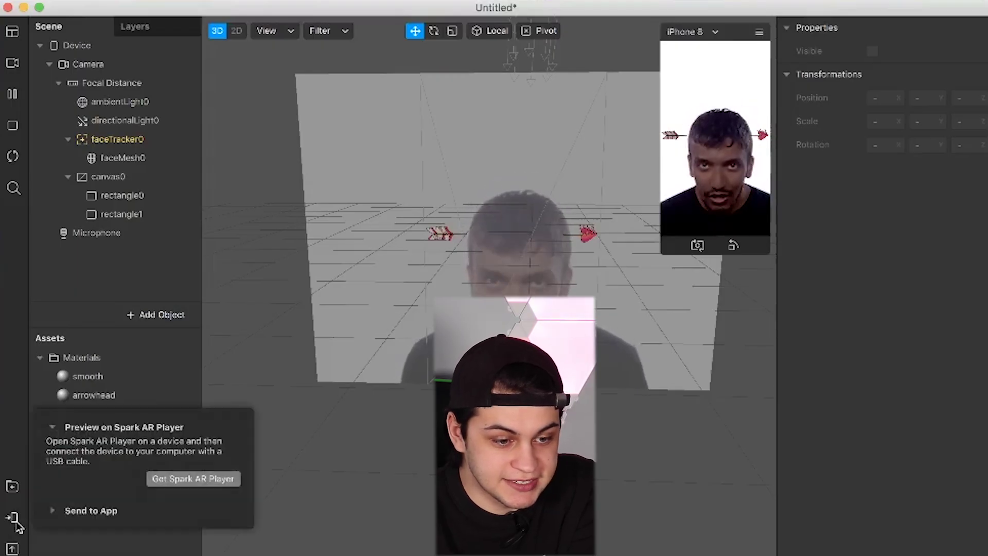
Step: Send the effect to the Instagram camera for testing and start uploading it to Spark AR Hub
left_click(55, 510)
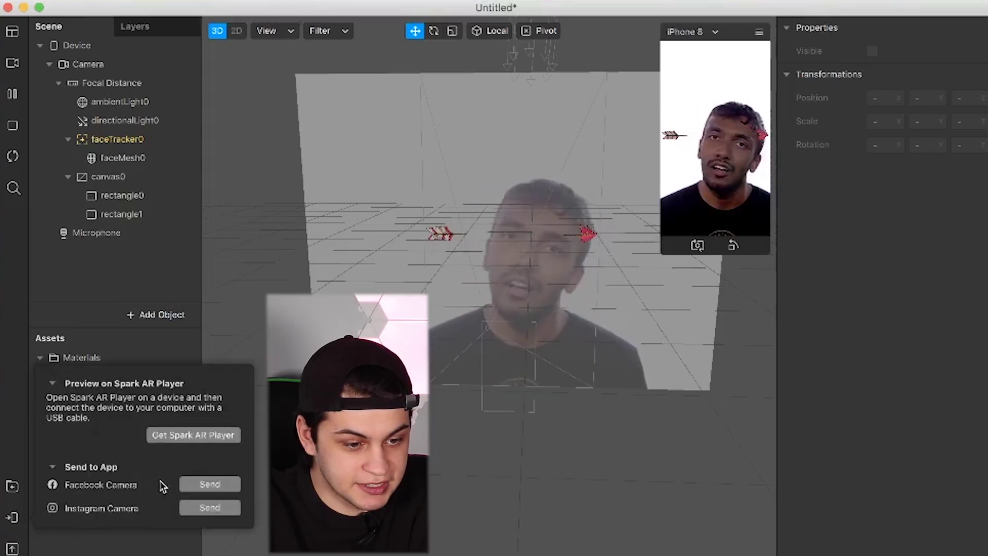
left_click(210, 508)
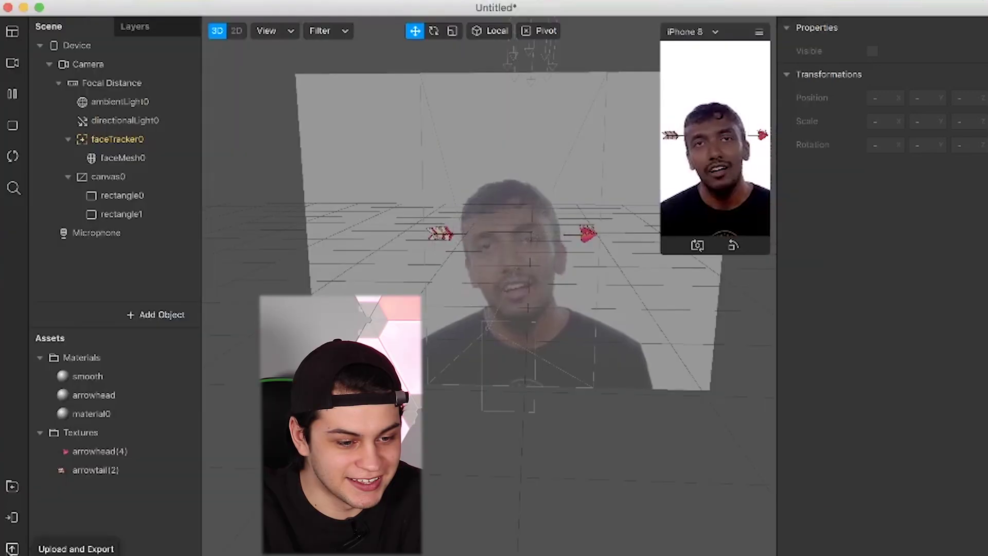
left_click(13, 549)
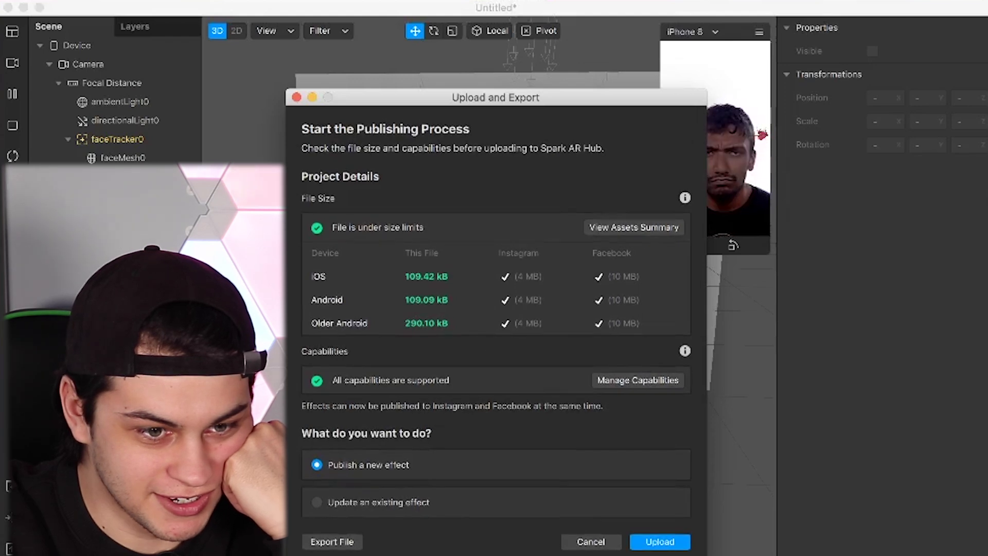
Step: Name the effect 'cupids arrow' and publish it to Instagram only, excluding Facebook
left_click(672, 542)
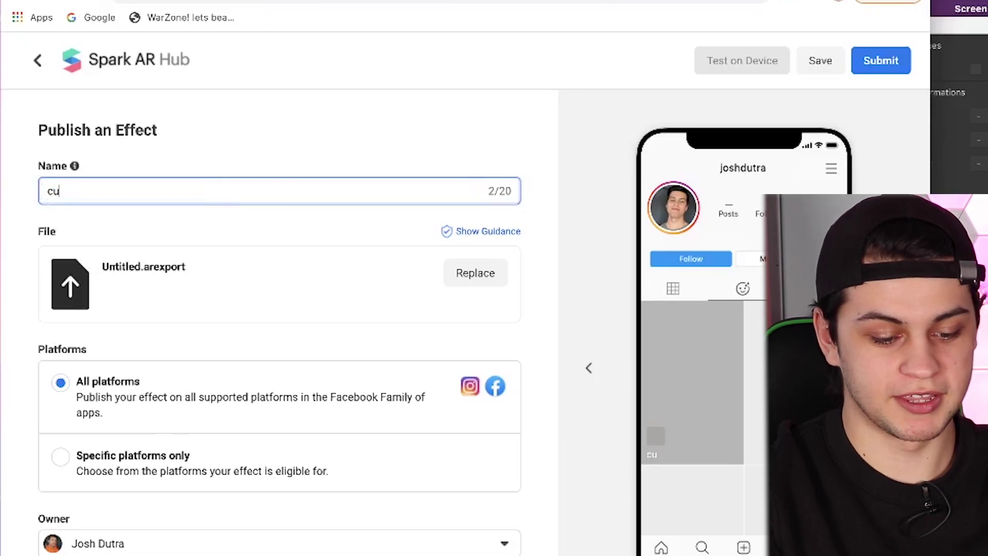
type("pids arrow")
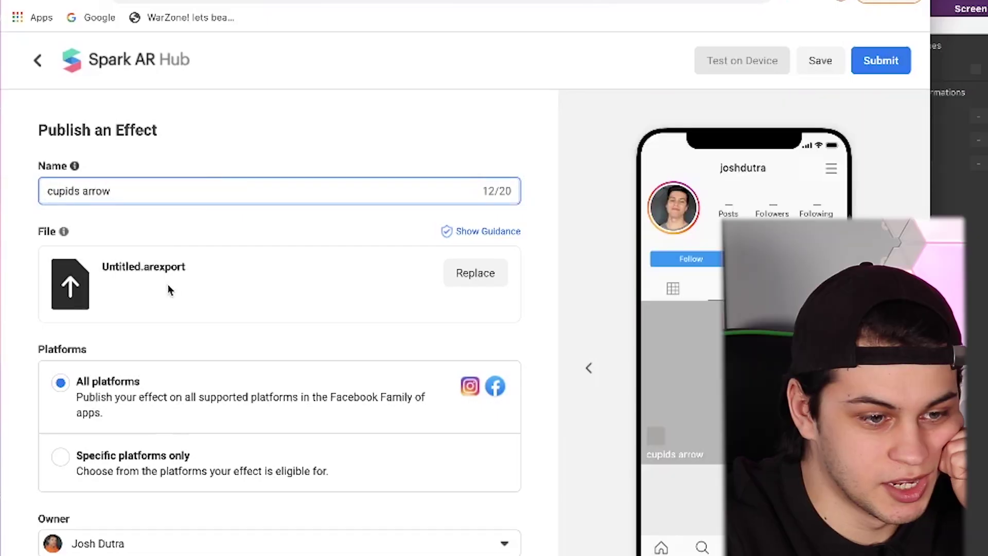
scroll(188, 281, "down", 5)
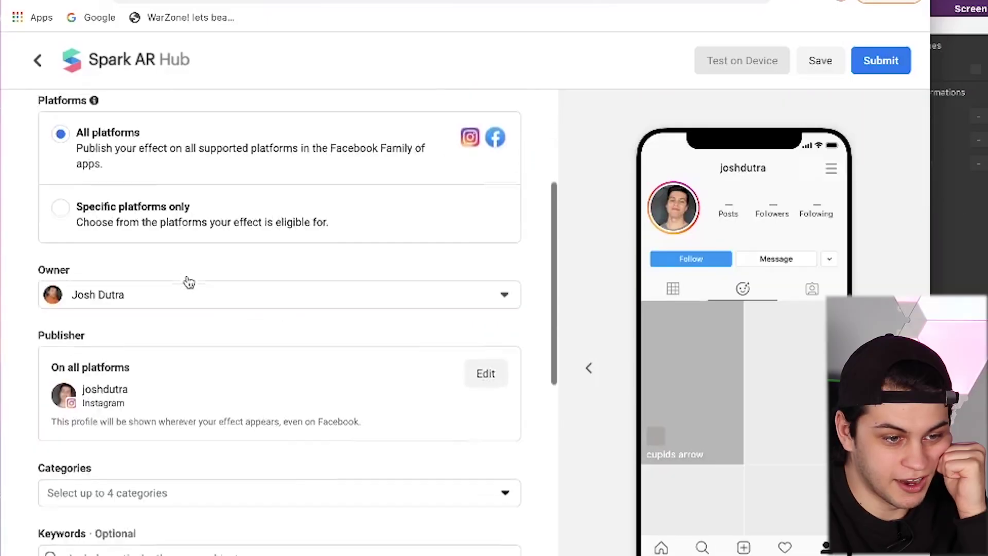
scroll(188, 281, "up", 1)
left_click(61, 254)
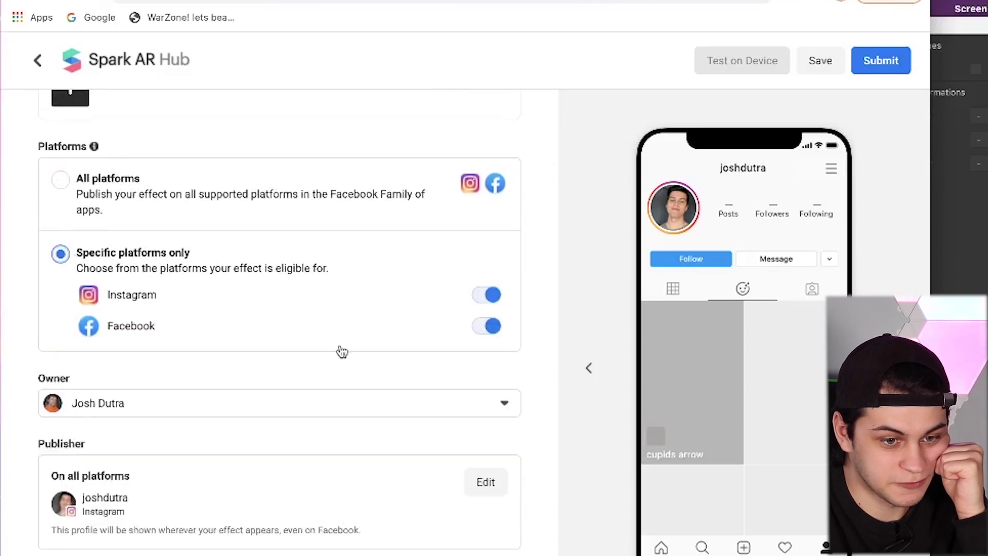
left_click(488, 327)
left_click(495, 402)
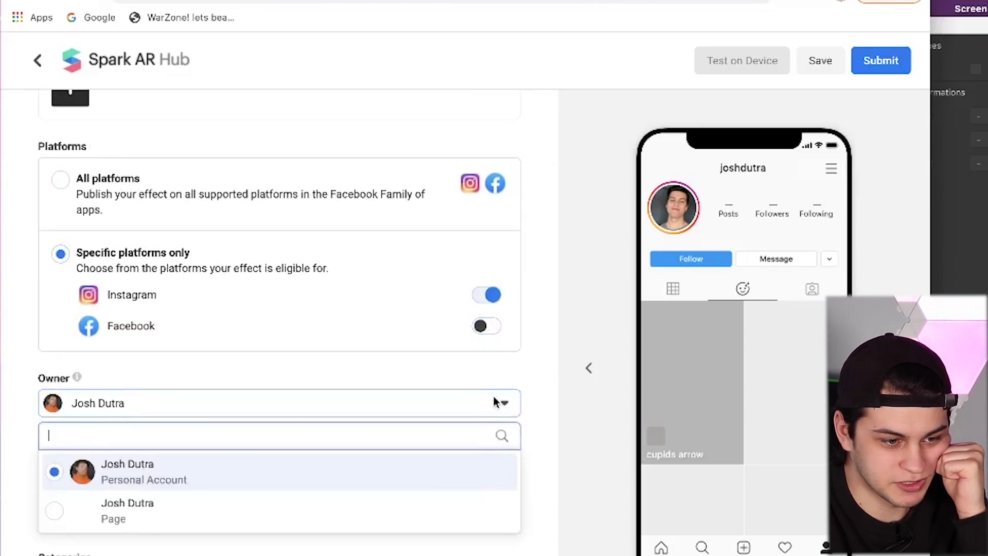
Step: Put the effect in the Love category
left_click(146, 472)
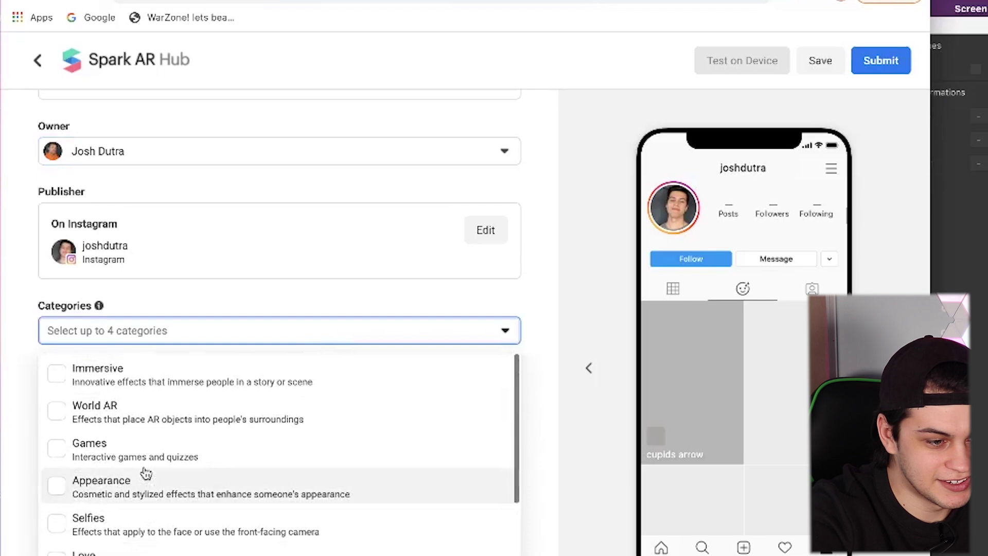
scroll(59, 534, "down", 1)
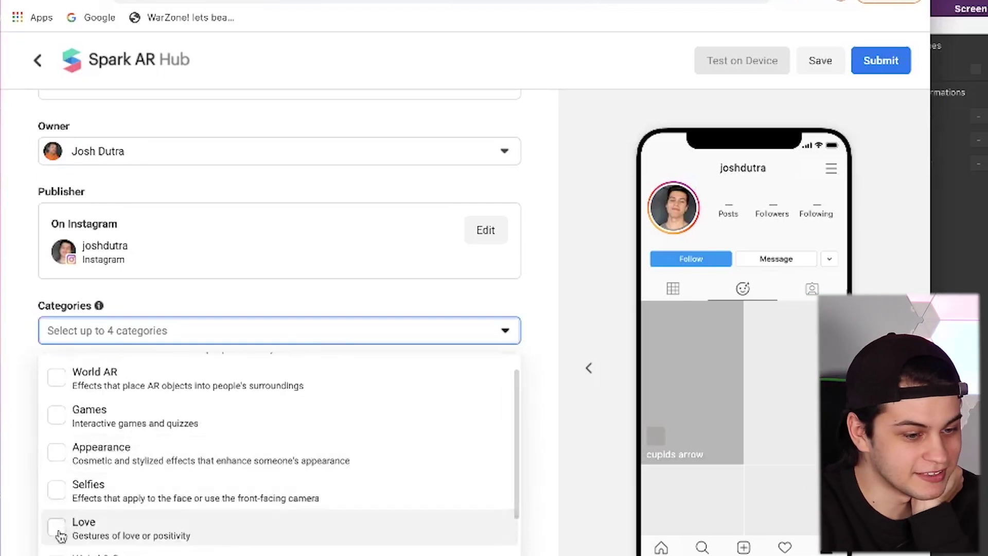
left_click(128, 536)
scroll(255, 233, "down", 3)
Step: Add the Valentine's keyword 'valentines d' as a tag
left_click(242, 265)
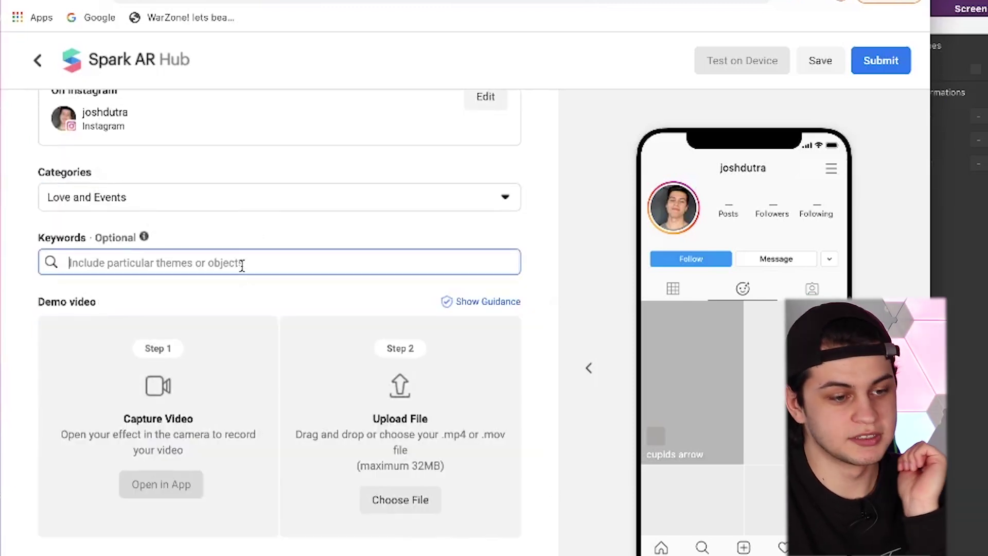
type("val")
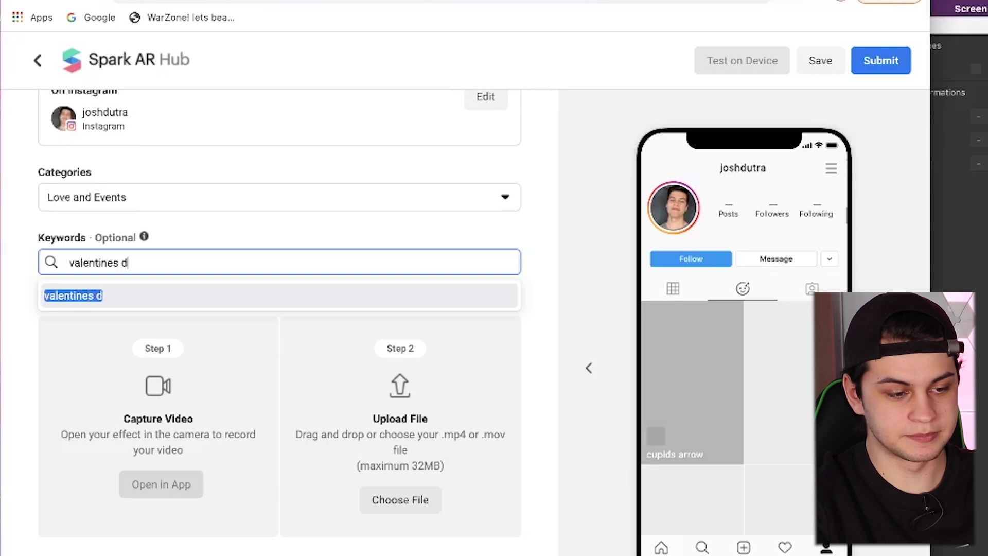
type("entines d")
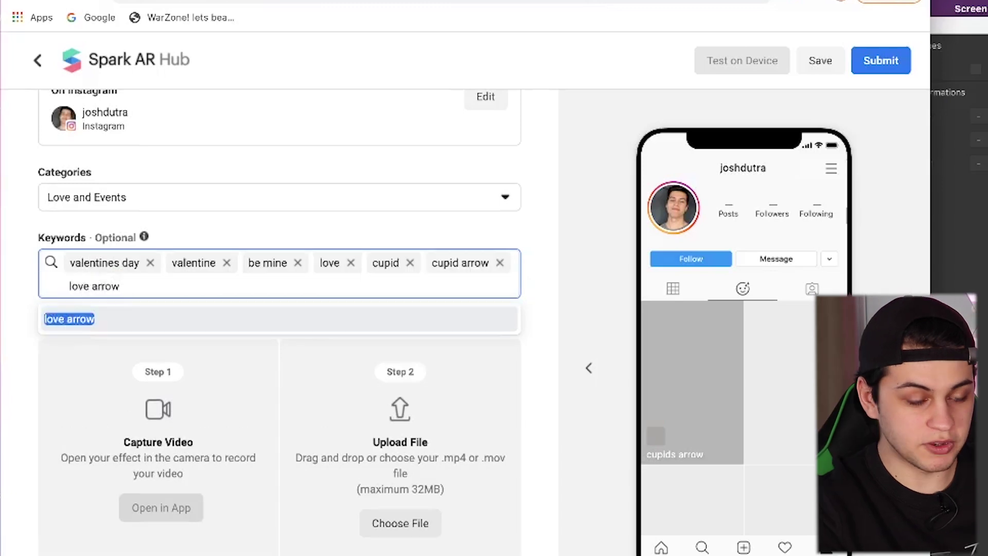
key("Return")
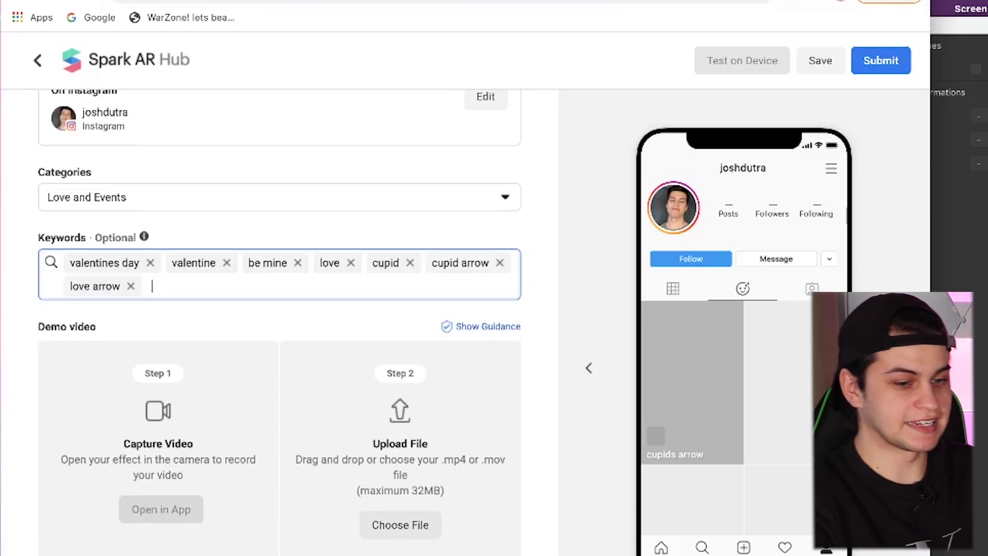
scroll(267, 417, "down", 2)
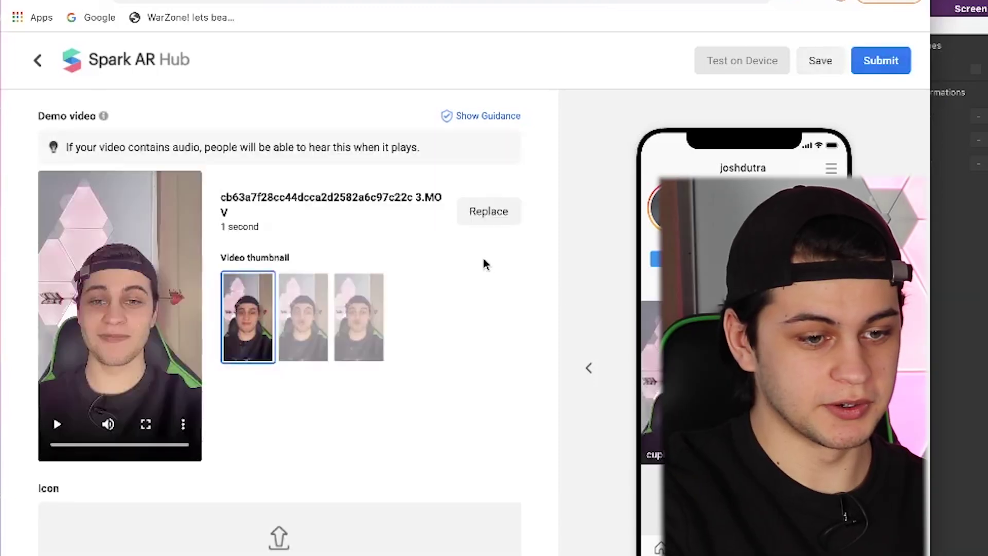
Step: Use the third demo-video frame as the thumbnail and return to the top of the form
left_click(356, 329)
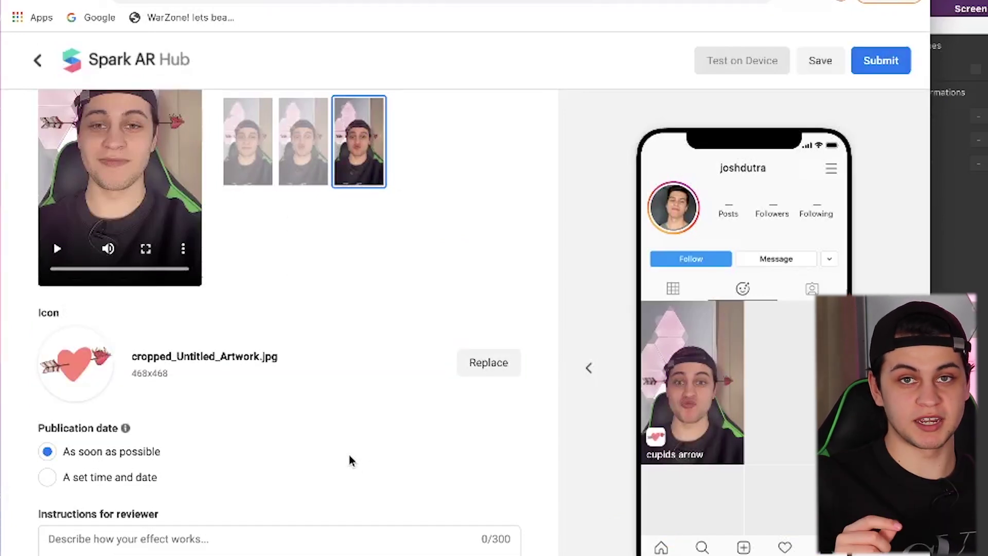
left_click(818, 60)
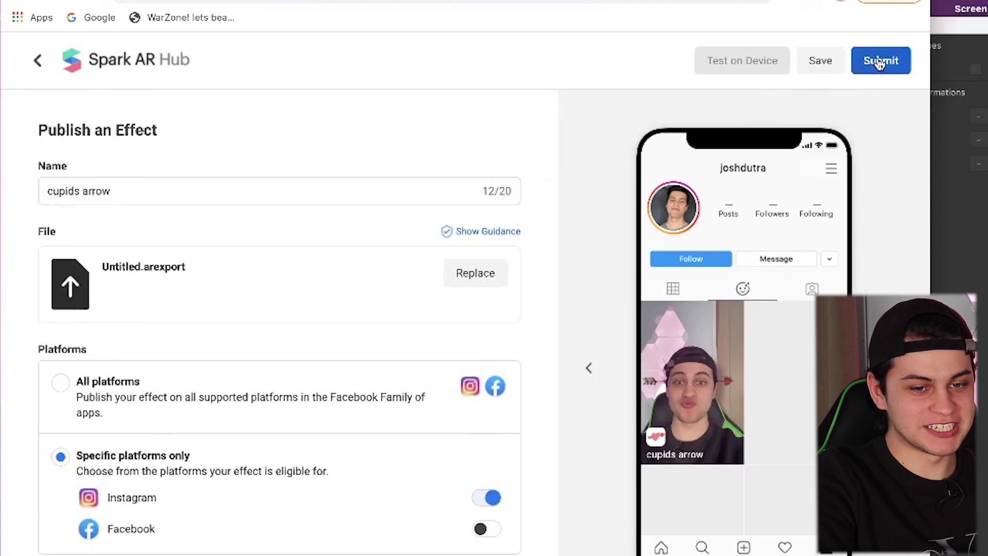